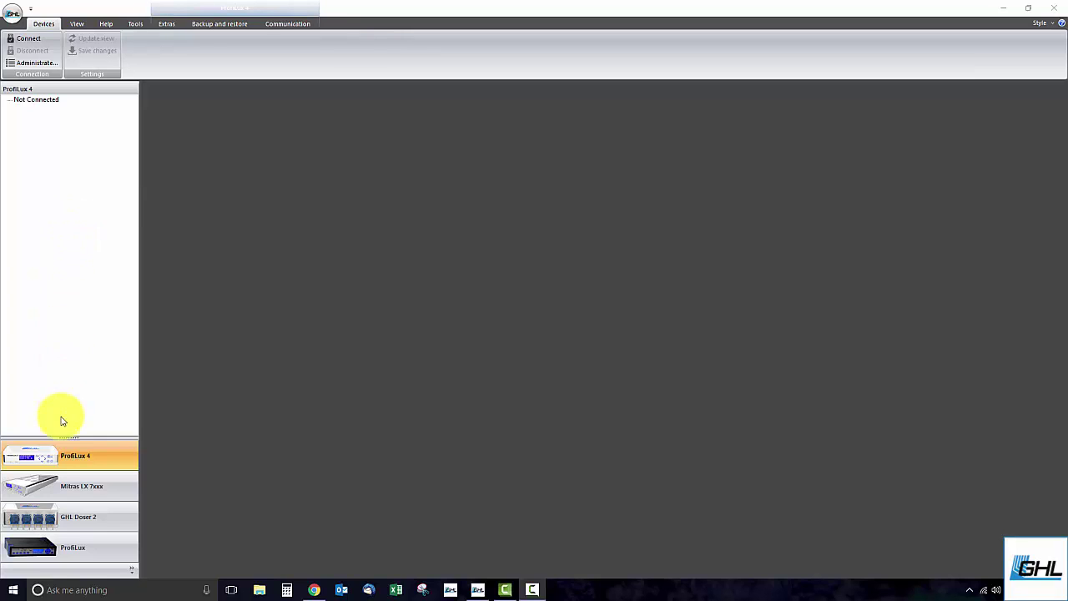
- Connect to the ProfiLux 4 and open System > Communication in the device tree
click(34, 40)
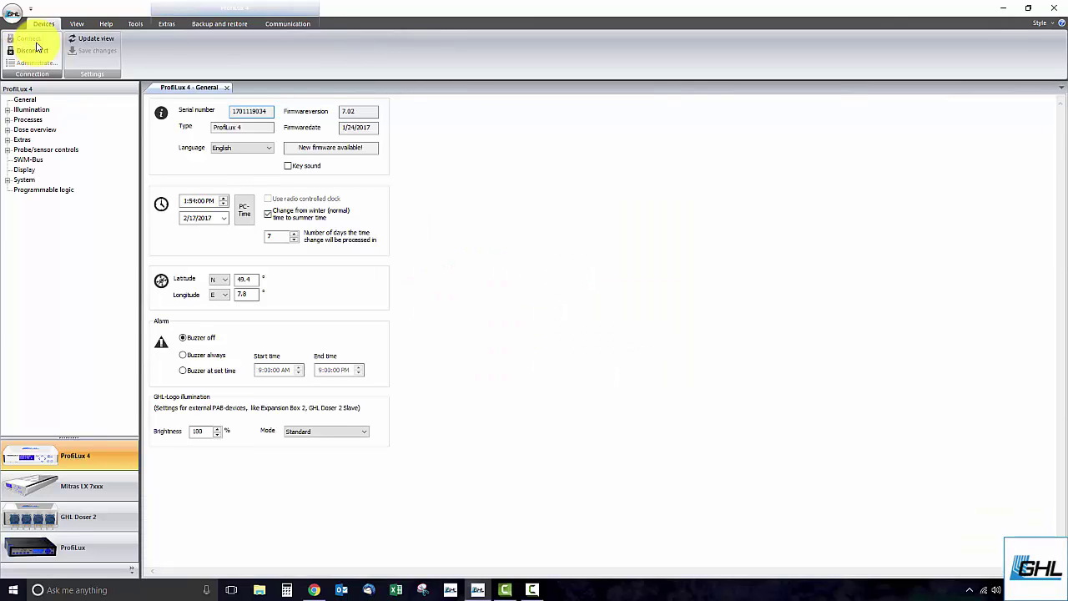
click(7, 180)
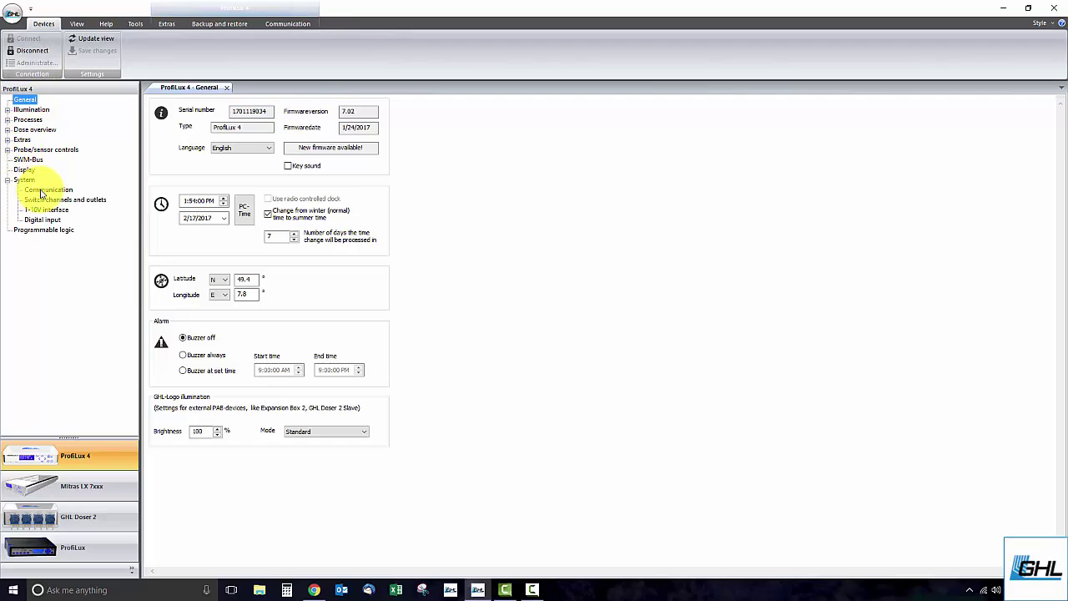
click(42, 190)
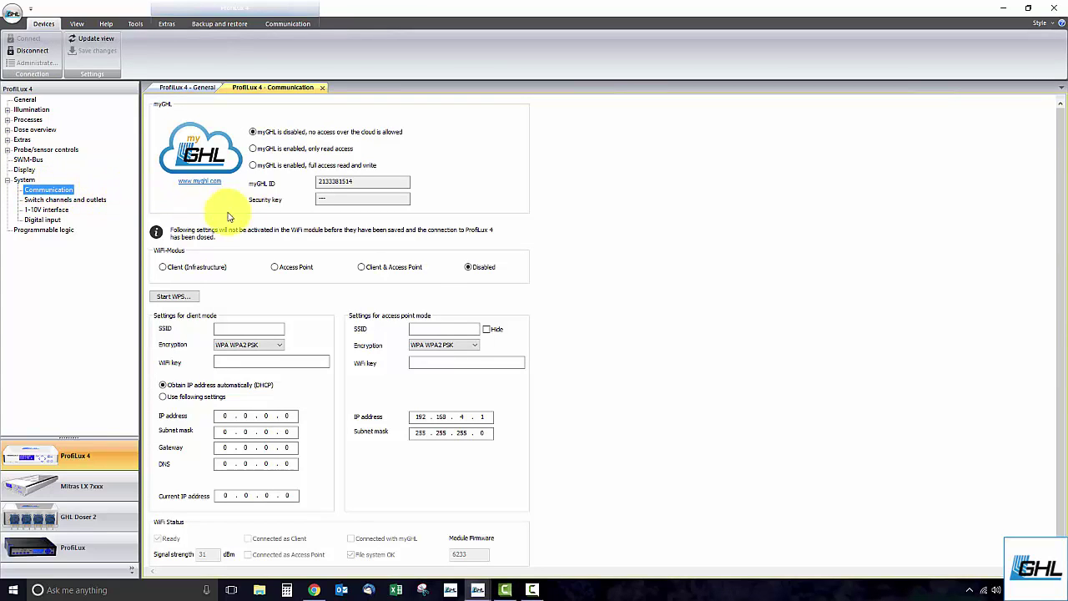
- Set WiFi mode to Client & Access Point with SSID GHL, WPA WPA2 PSK encryption and the WiFi key
click(361, 268)
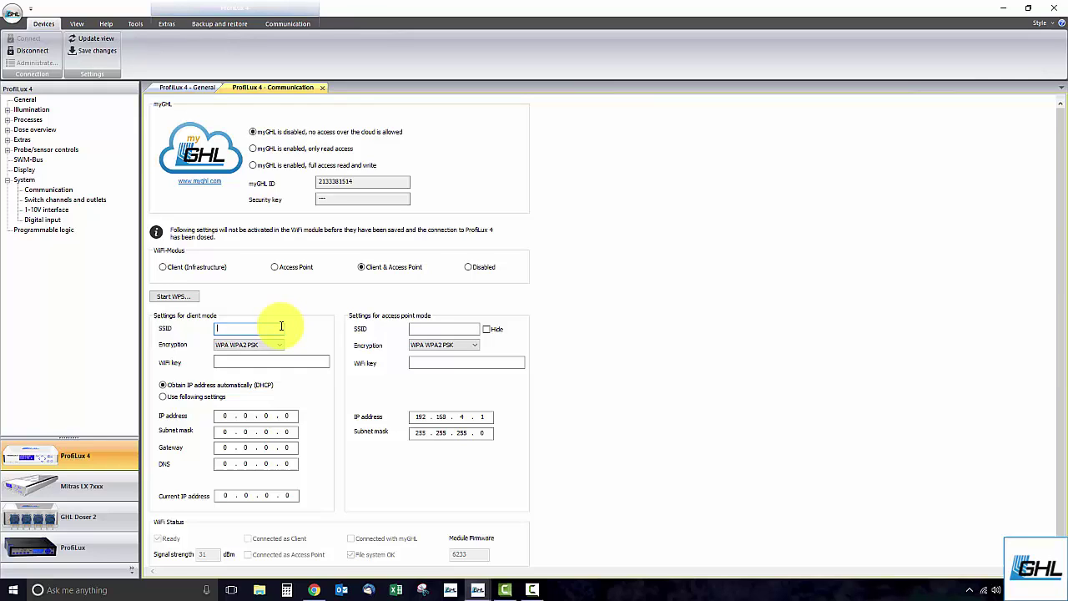
click(279, 345)
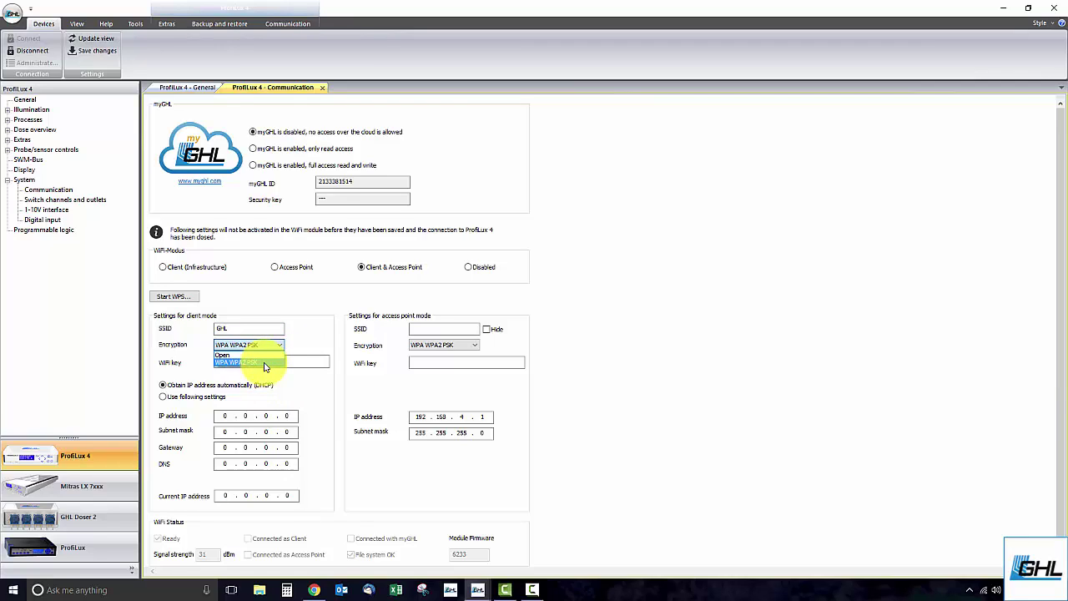
click(264, 365)
click(266, 361)
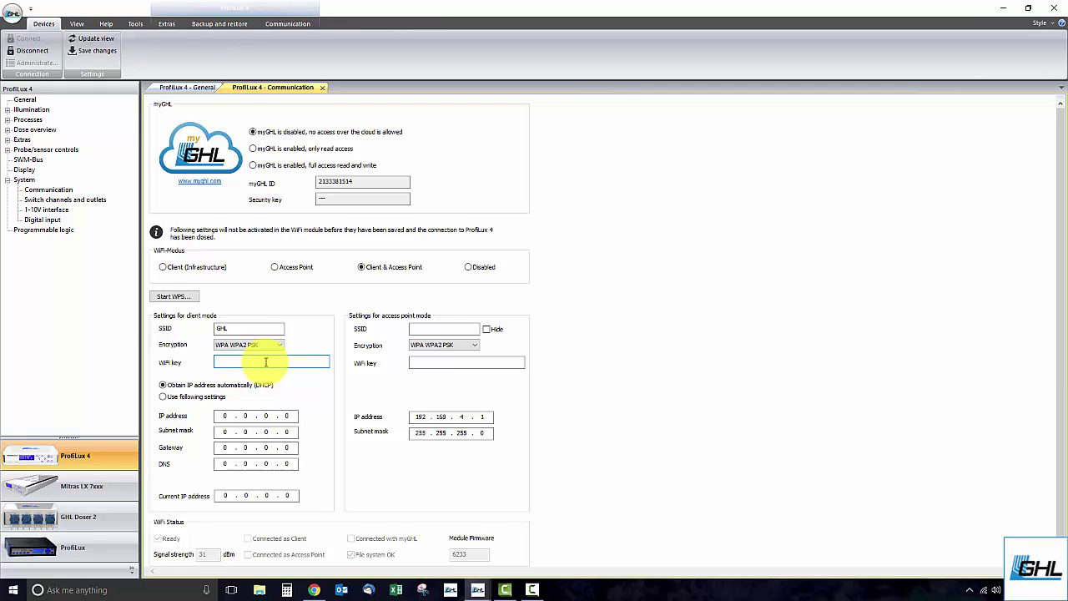
- Keep client IP addressing on DHCP and review the access point encryption setting
click(243, 390)
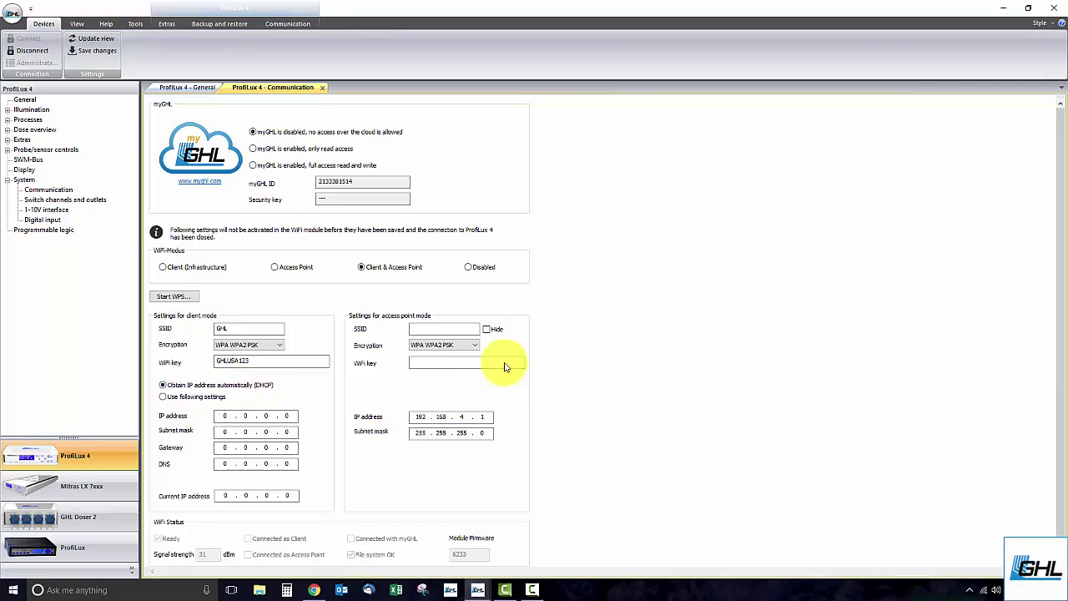
click(439, 347)
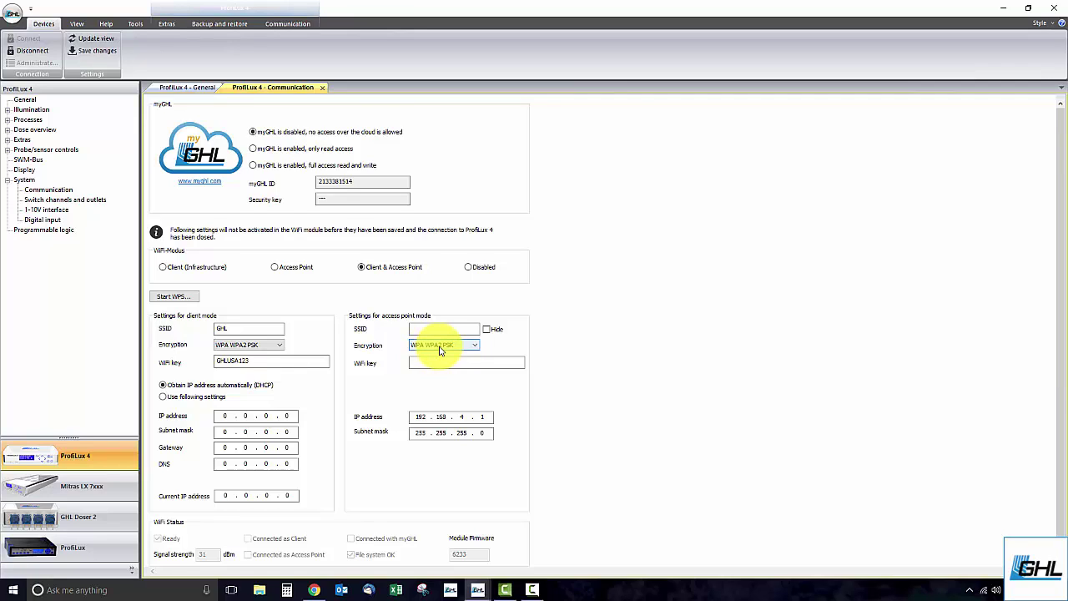
click(416, 363)
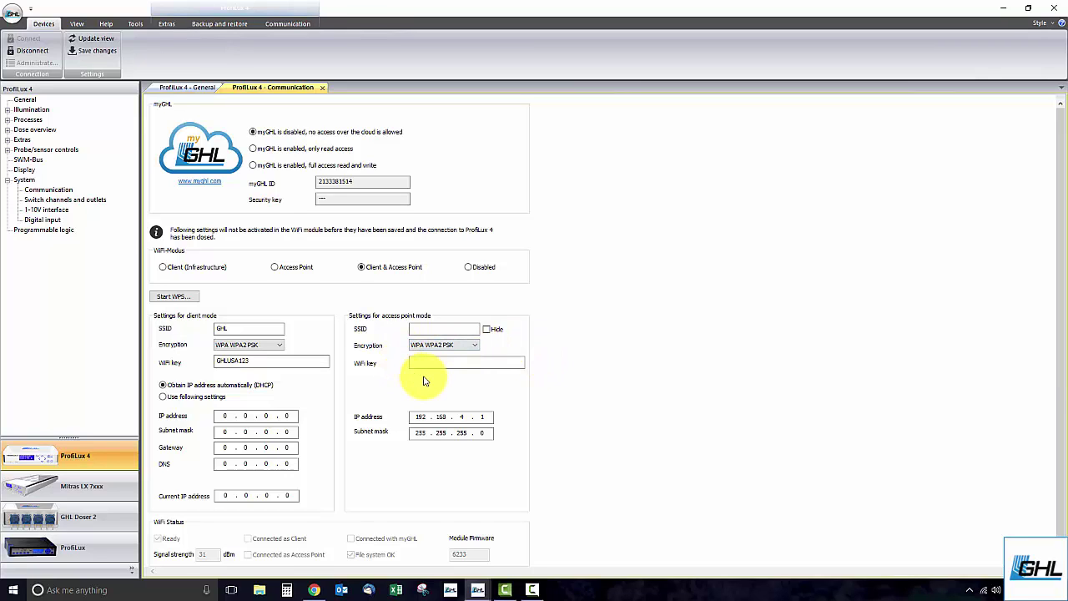
- Save the WiFi settings to the ProfiLux 4, then disconnect and reconnect to apply them
click(95, 50)
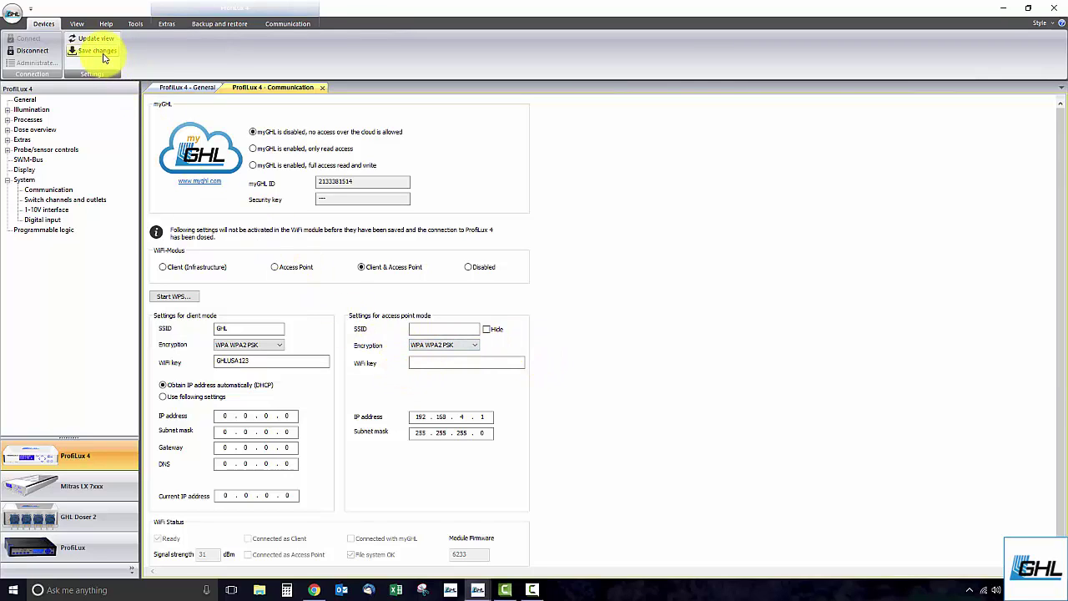
click(37, 53)
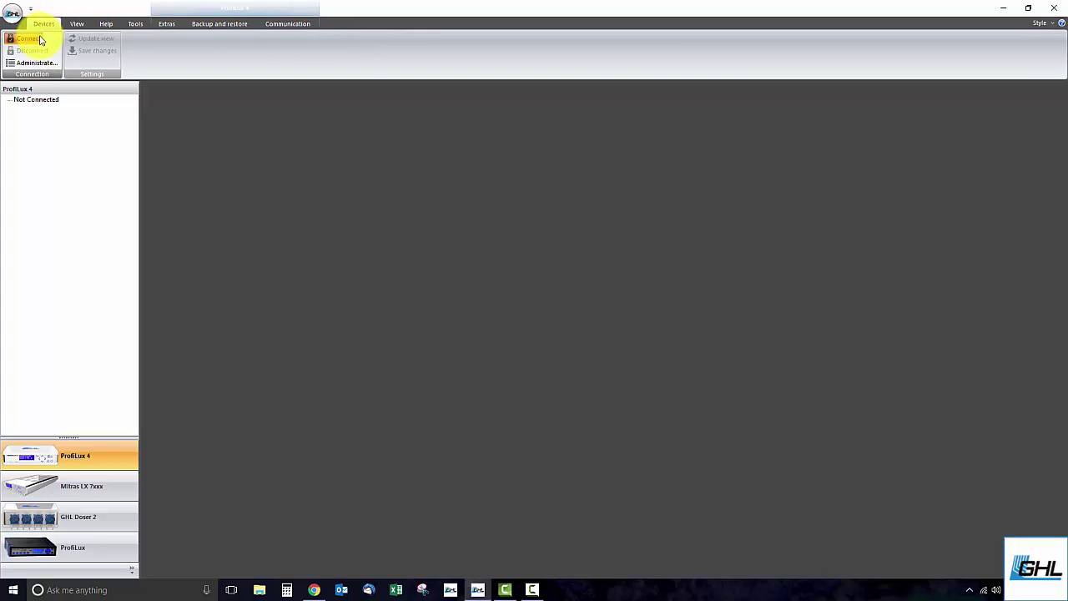
click(41, 40)
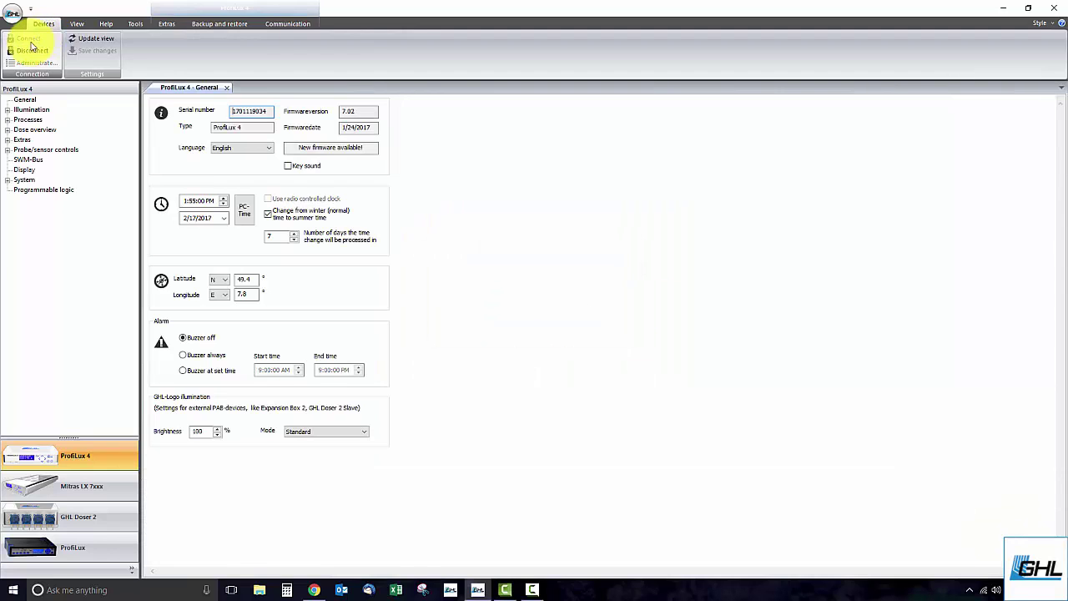
- Reopen Communication settings to read current IP 10.0.0.196, then launch Command Prompt via a CMD search
click(23, 181)
click(34, 190)
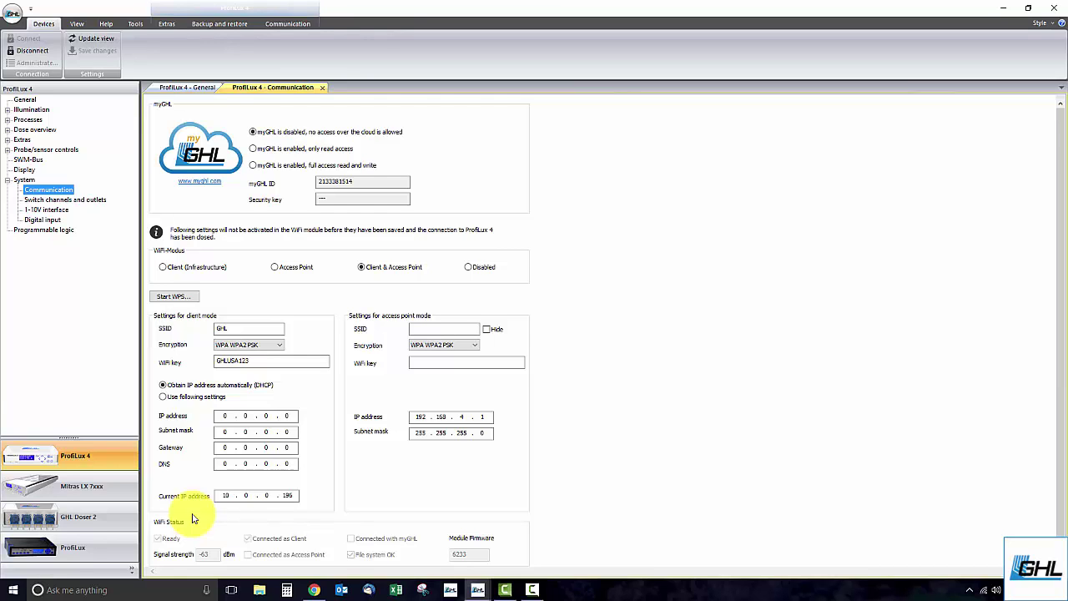
click(153, 588)
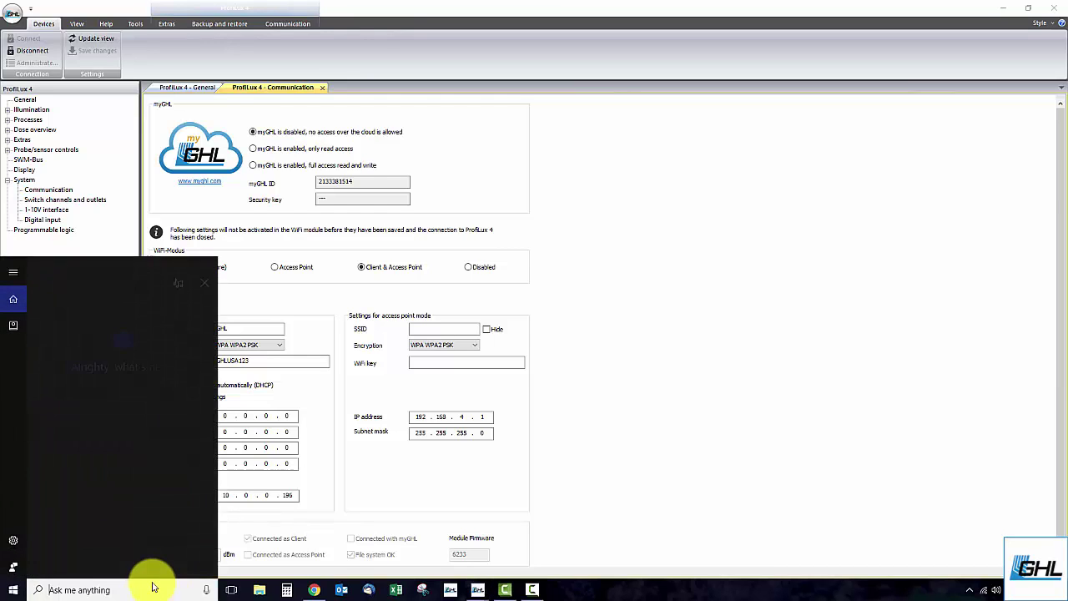
text(CMD)
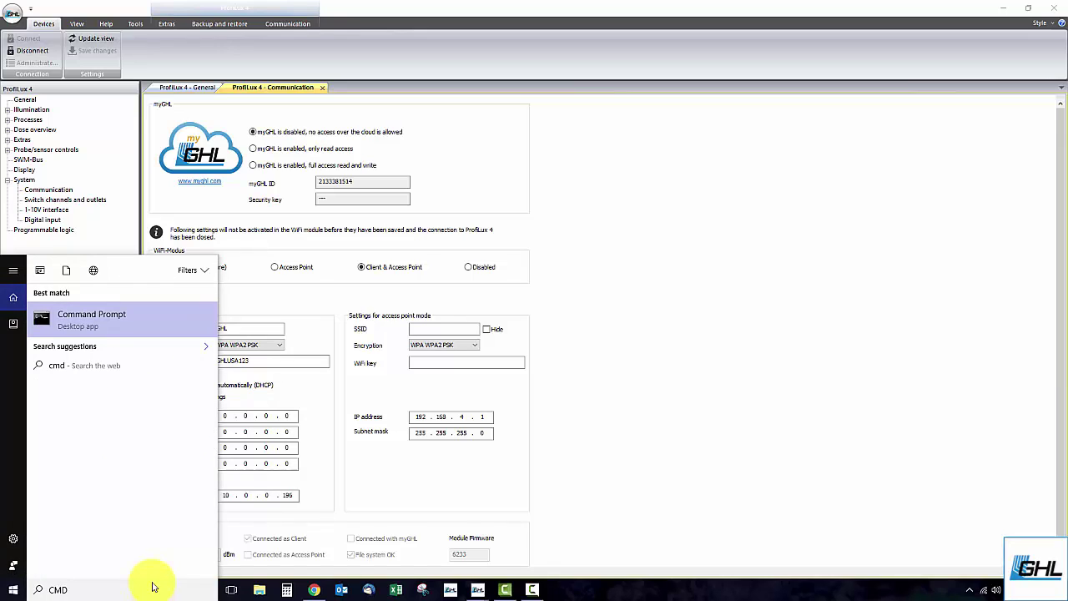
click(101, 322)
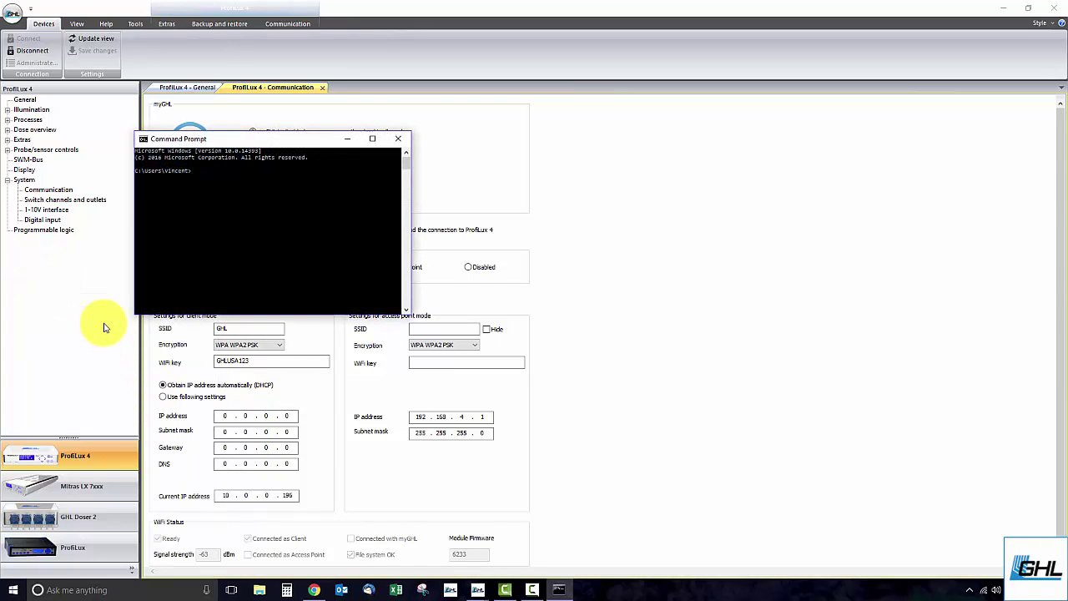
- Ping 10.0.0.196, confirm the four replies, and close Command Prompt
text(ping 10.0.0.)
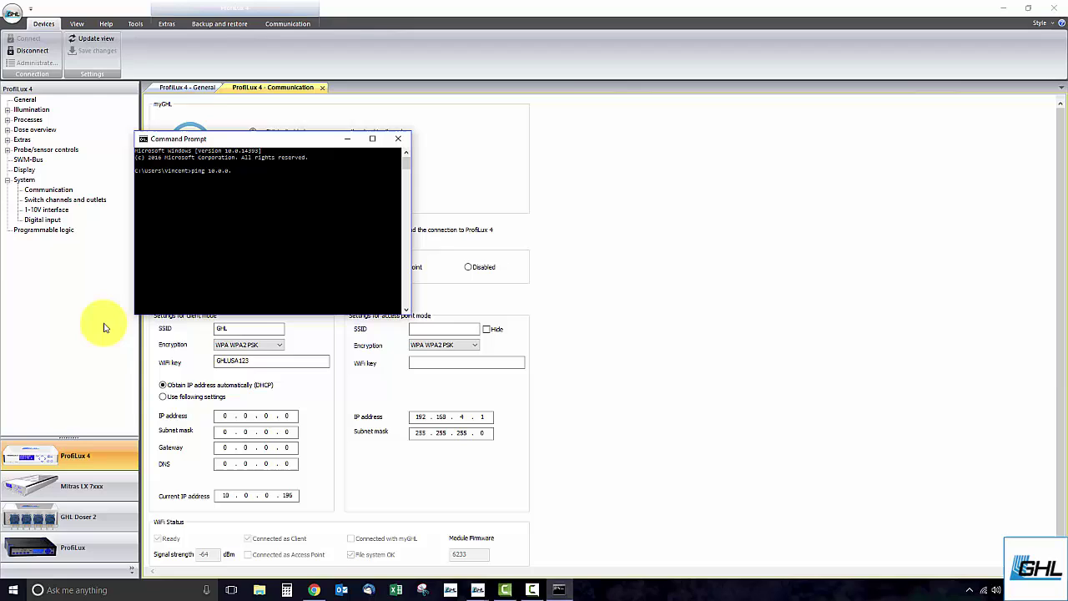
text(196)
key(Return)
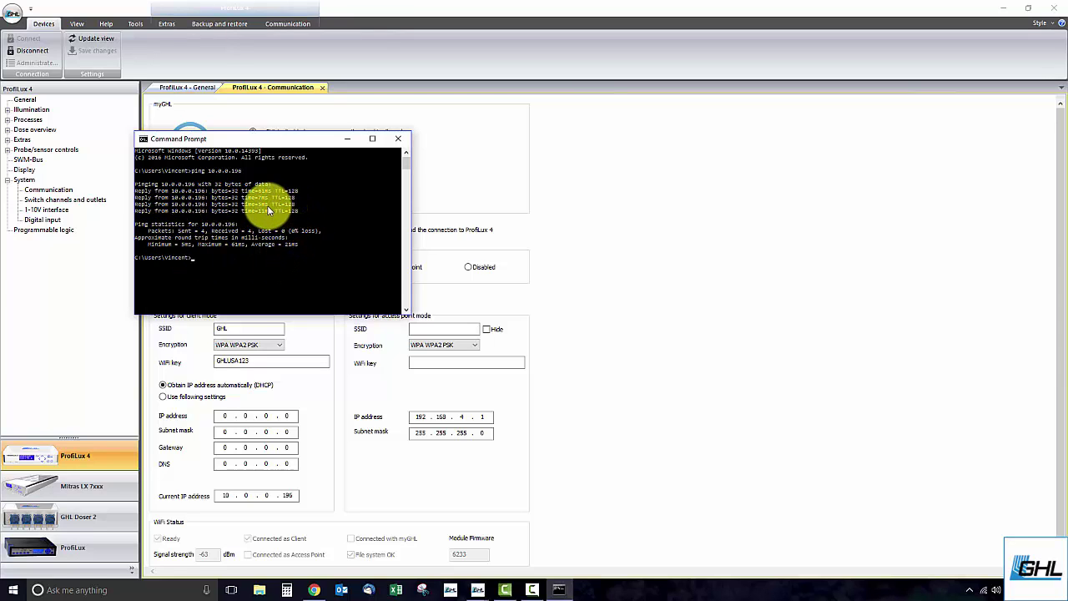
click(398, 139)
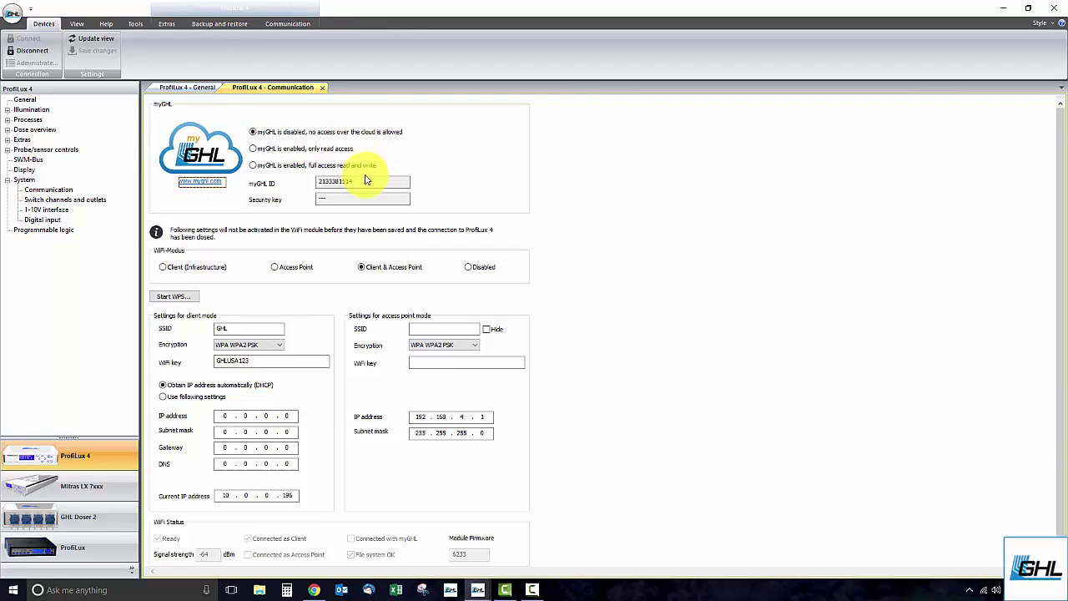
- Disconnect, then start a new ProfiLux 4 connection from the Administrate connections list
click(40, 53)
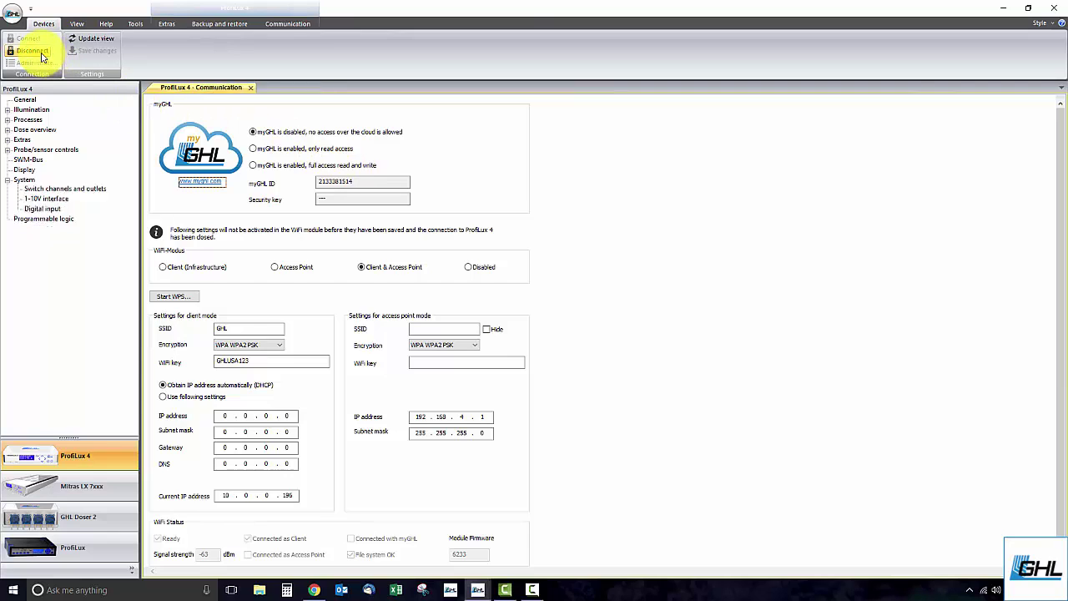
click(40, 65)
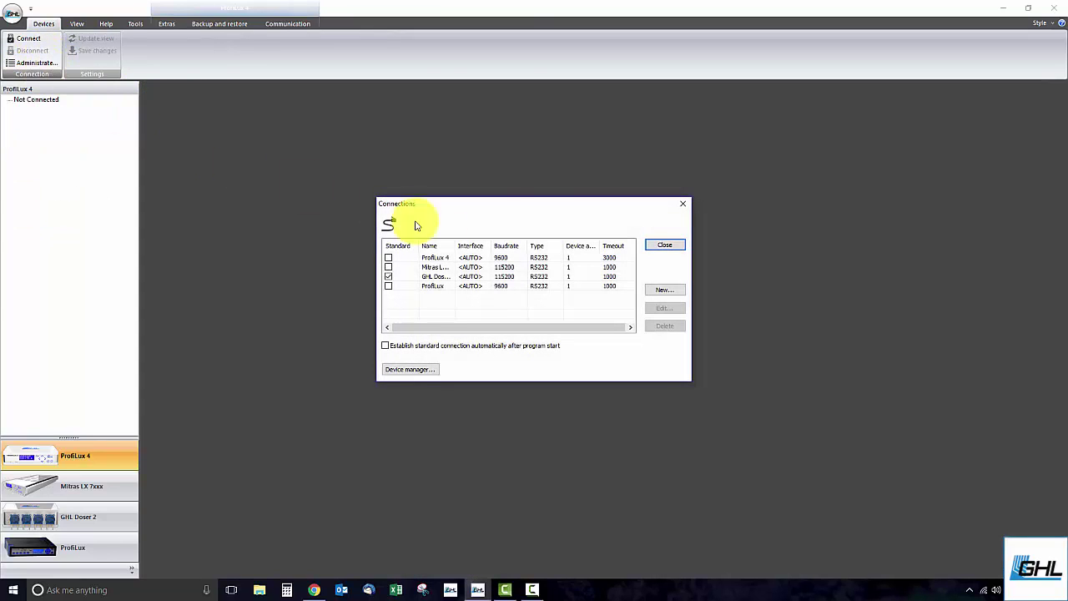
click(647, 291)
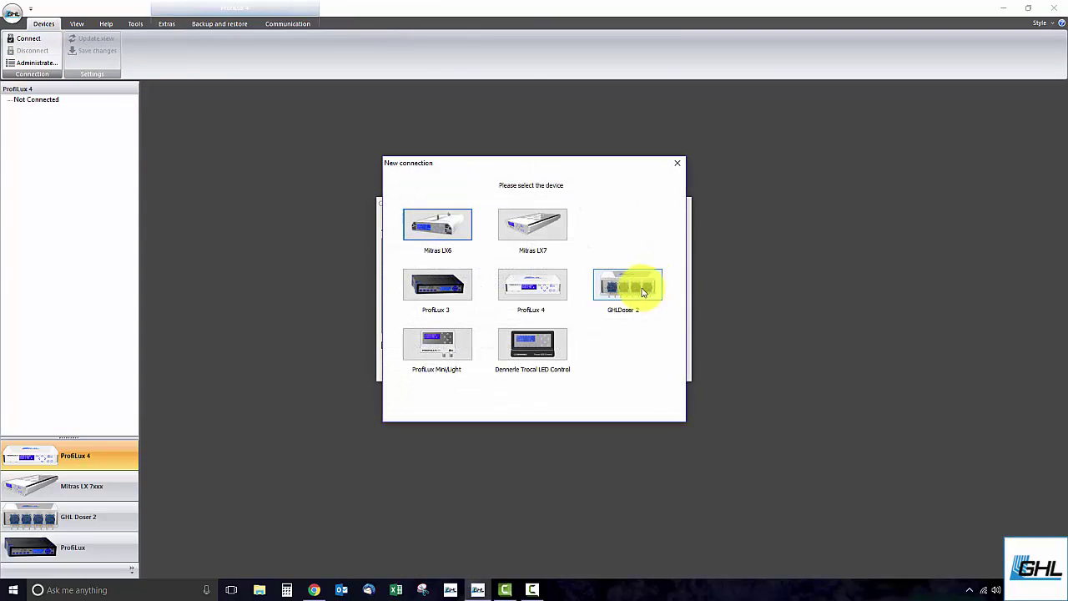
click(538, 290)
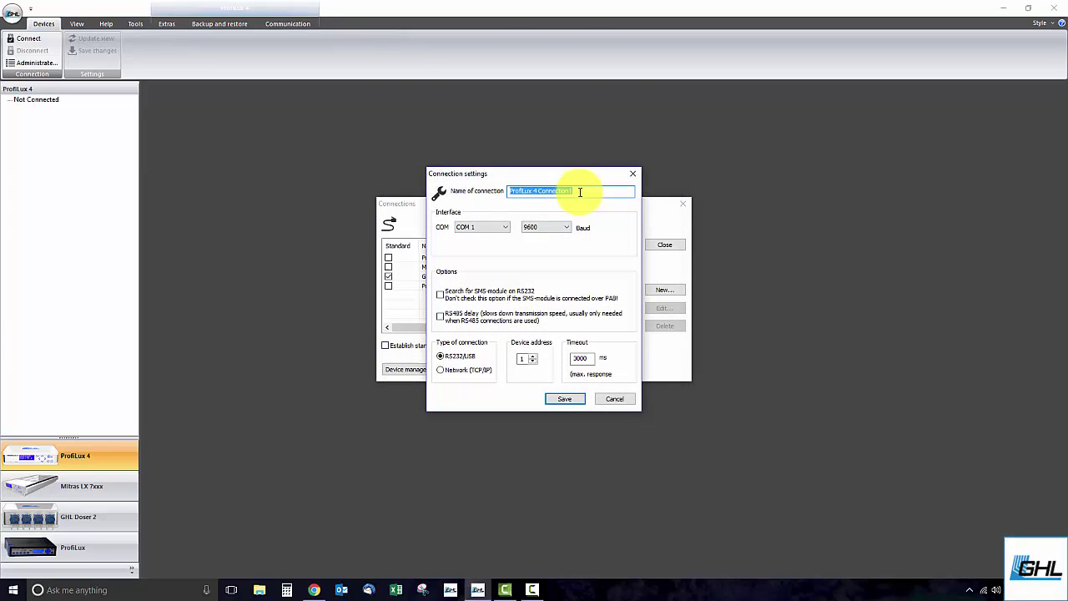
- Rename the new connection to ProfiLux 4 Wifi
click(580, 192)
key(BackSpace)
key(BackSpace)
key(BackSpace)
key(BackSpace)
key(BackSpace)
key(BackSpace)
key(BackSpace)
key(BackSpace)
key(BackSpace)
text(Wifi)
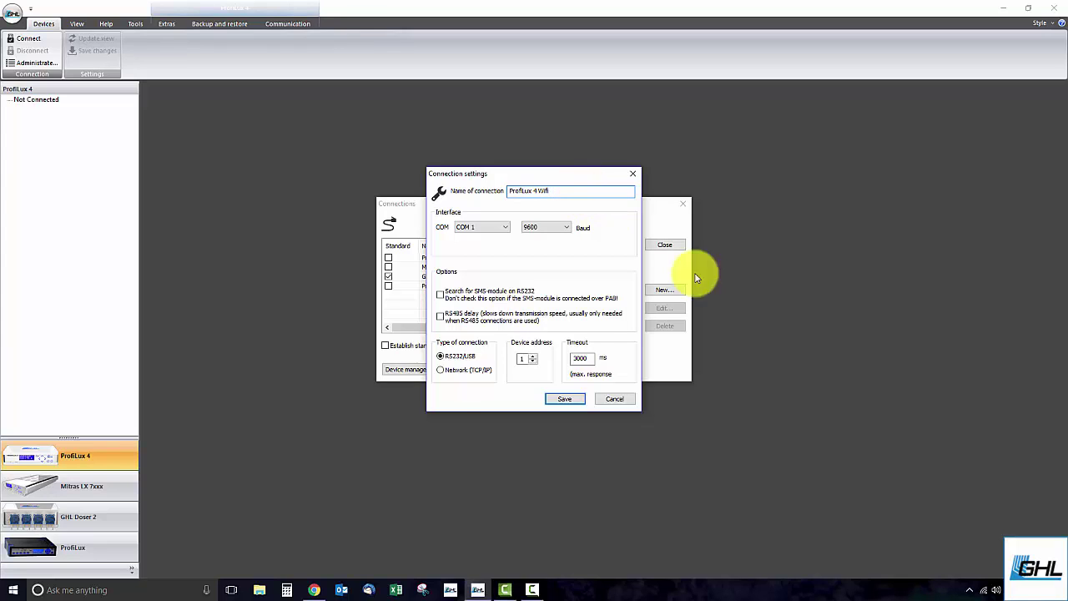
- Make it a Network (TCP/IP) connection to host 10.0.0.196 with automatic search off
click(459, 370)
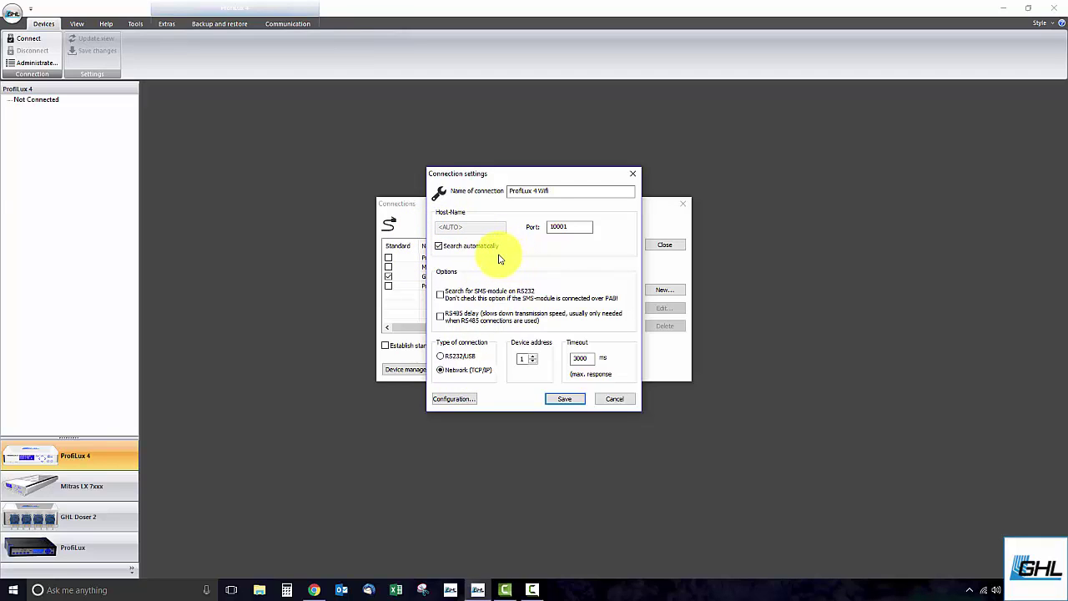
click(439, 247)
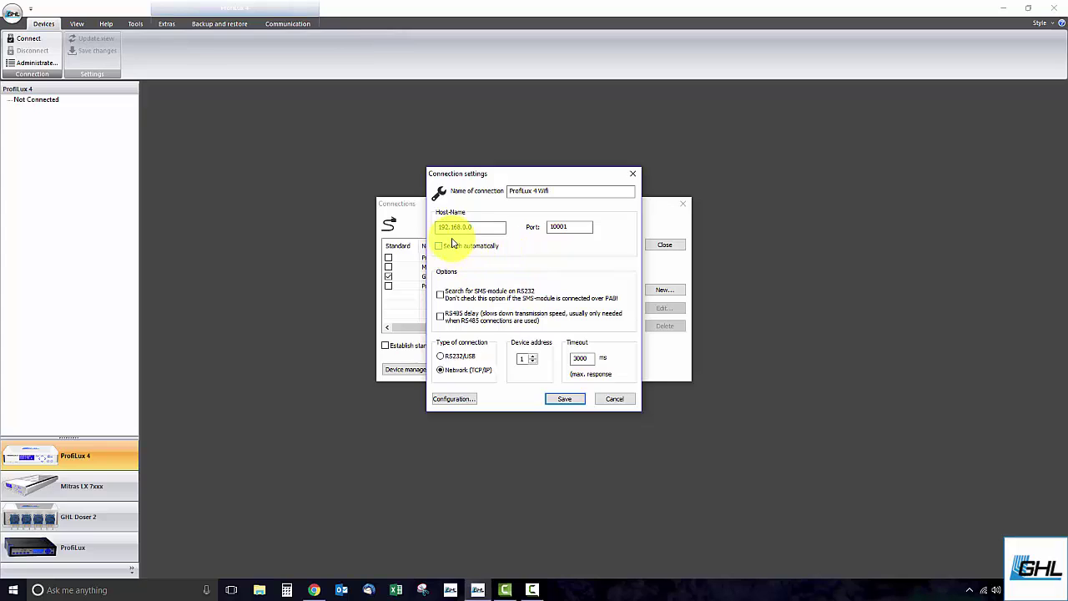
double_click(441, 226)
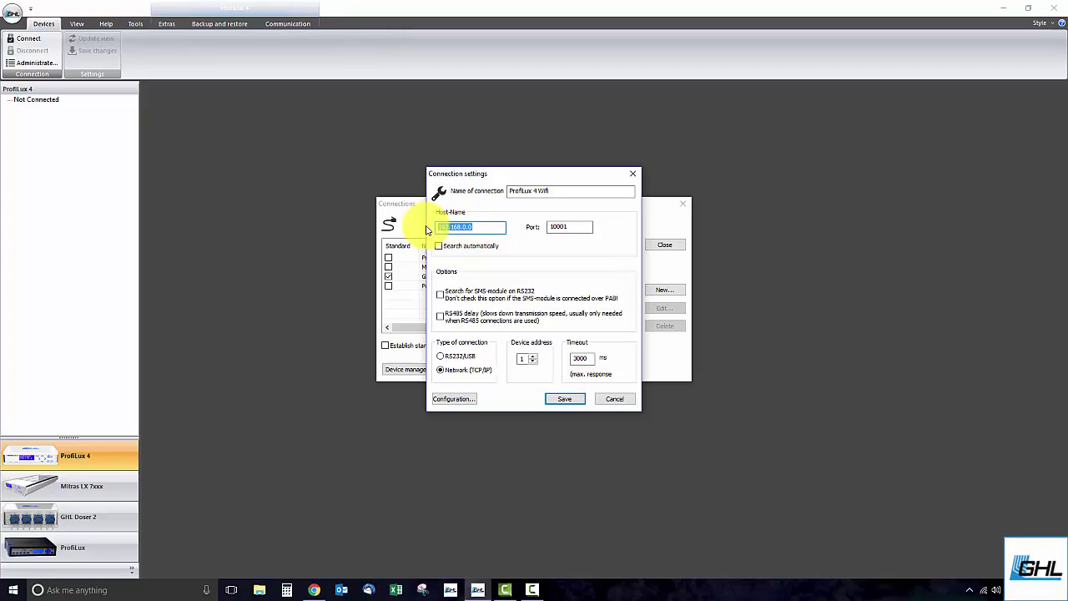
text(10.0.0.196)
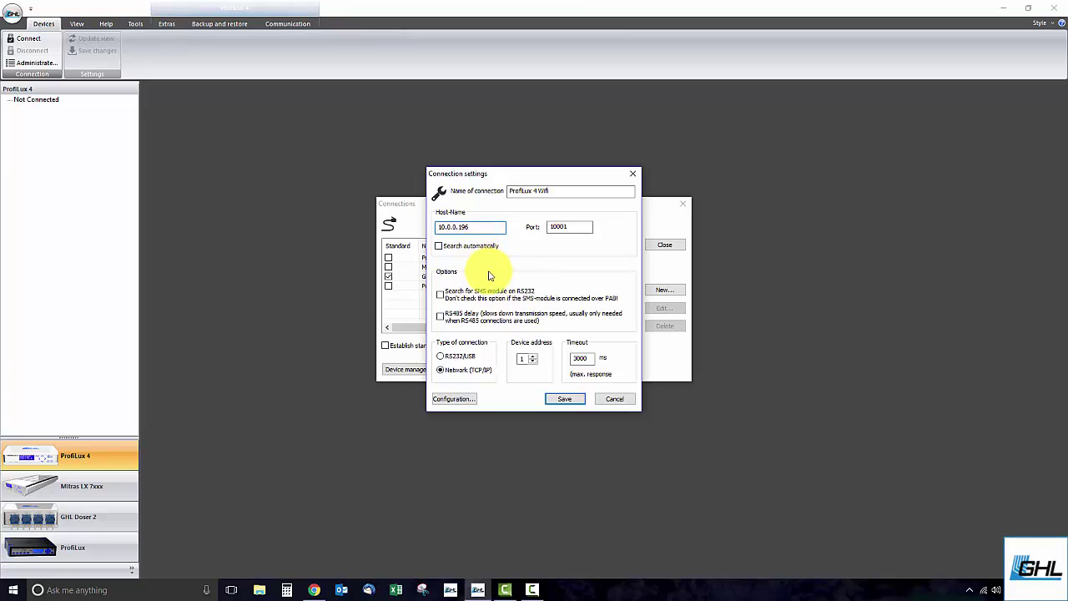
- Save the ProfiLux 4 Wifi connection, close the connections list, and select it in the device list
click(561, 399)
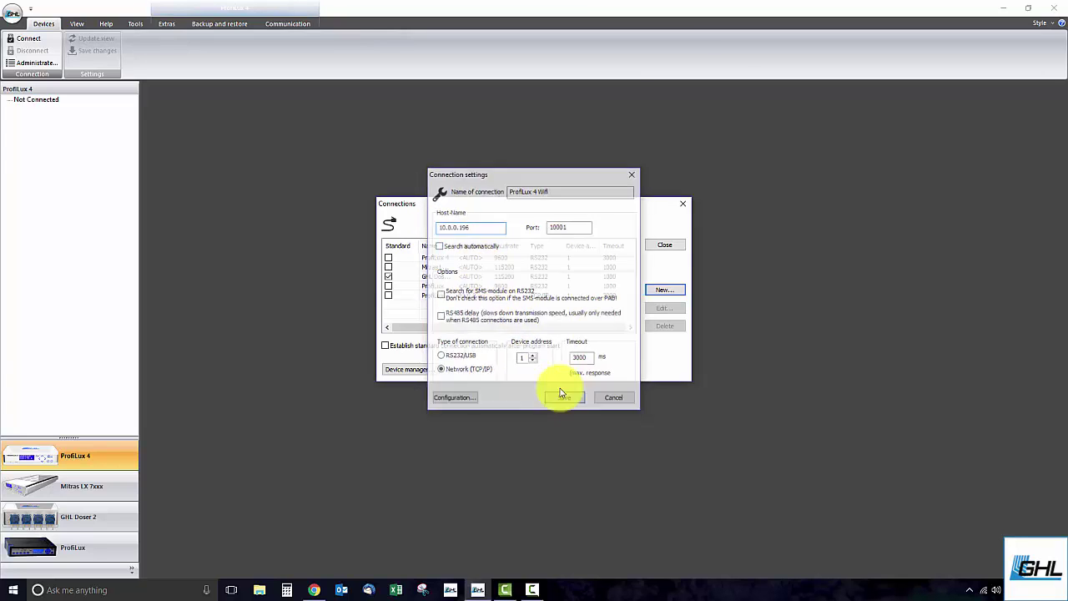
click(665, 246)
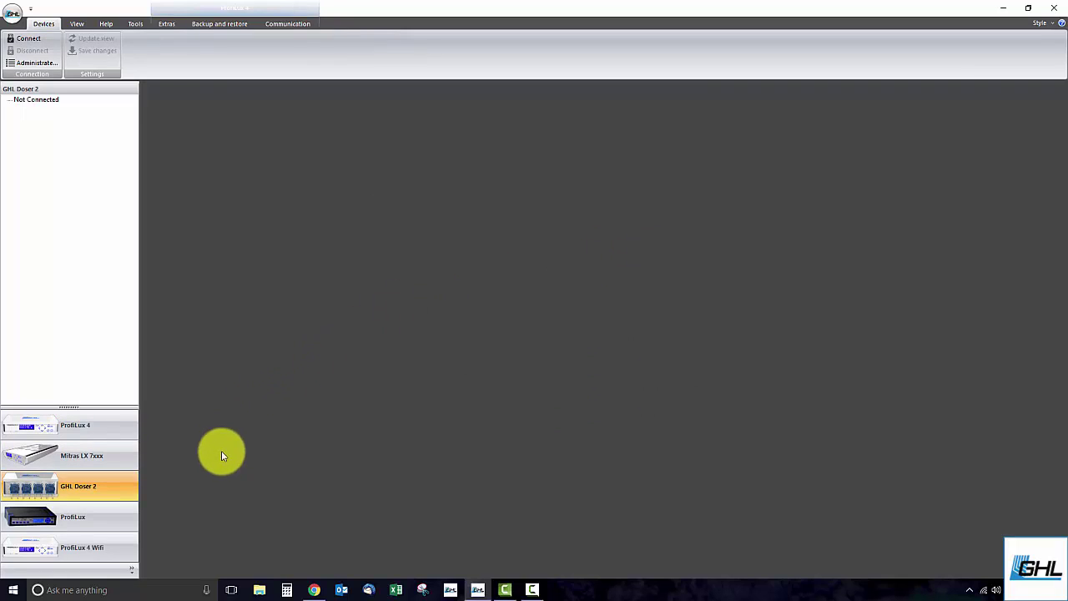
click(124, 548)
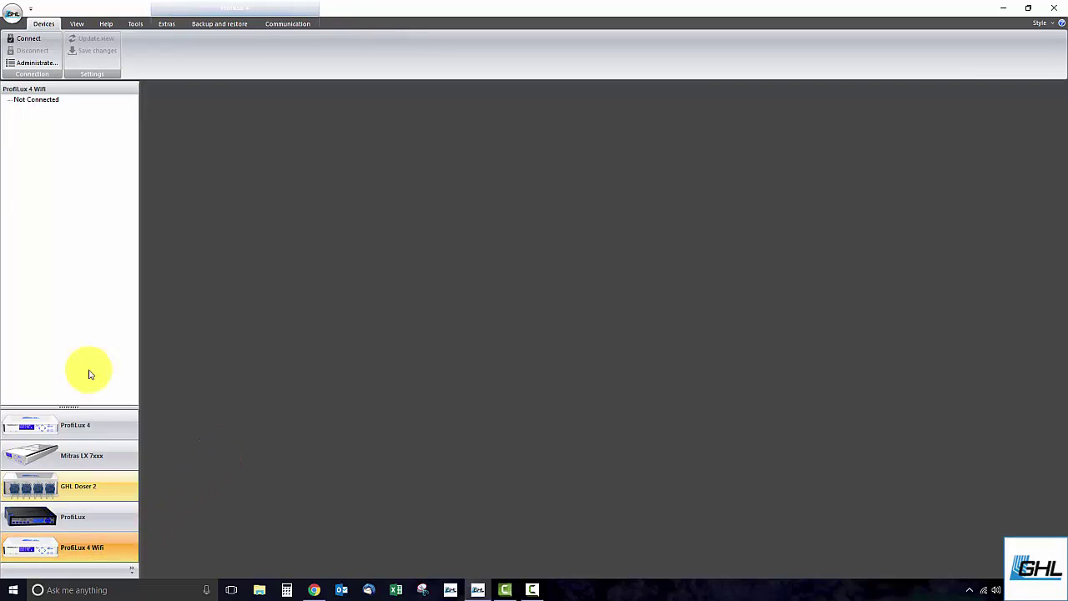